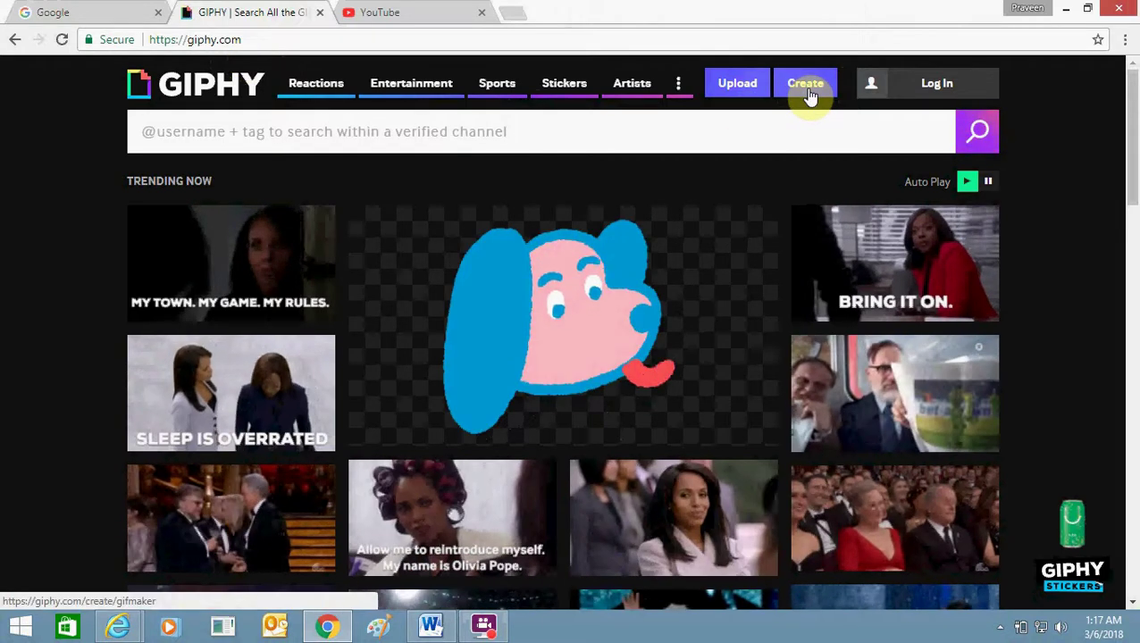
# - Open GIPHY's GIF Maker from Create, ready the video-link field, then switch to the YouTube tab
pyautogui.click(807, 87)
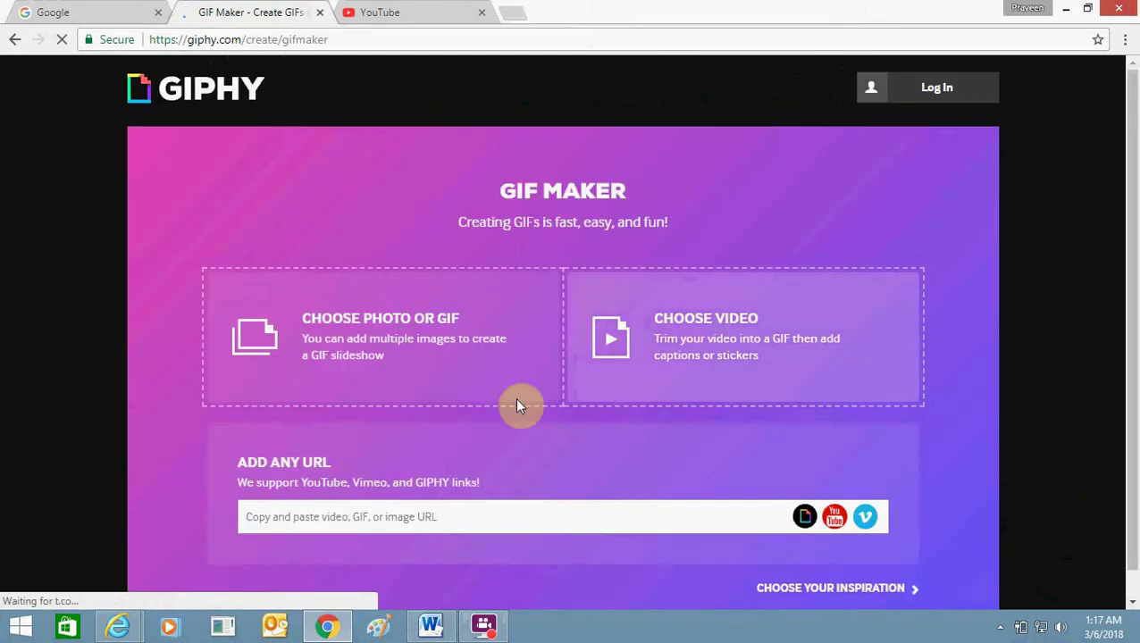
pyautogui.click(458, 509)
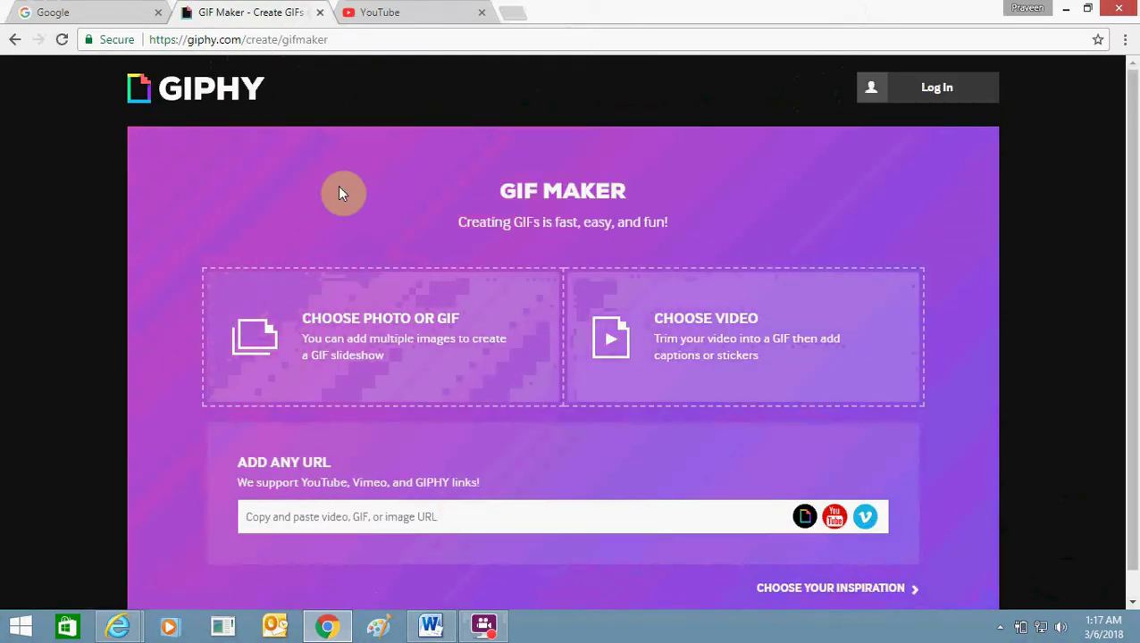
pyautogui.click(380, 11)
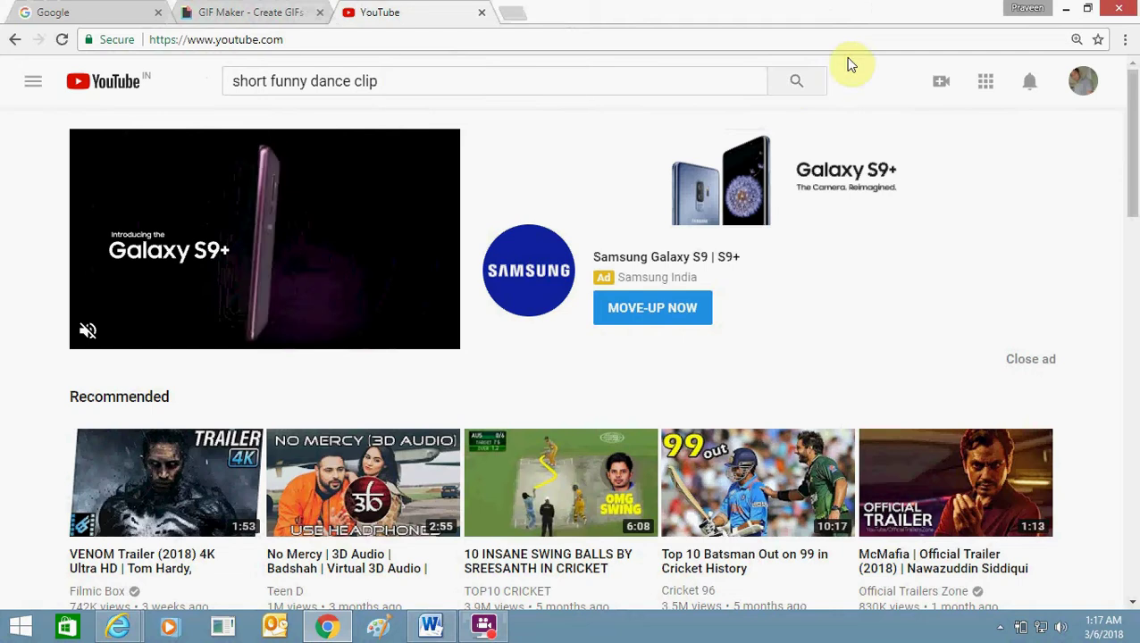
# - Search 'short funny dance clip', open the Funny Ape Song video, copy its URL, and pause it at 0:04
pyautogui.click(802, 81)
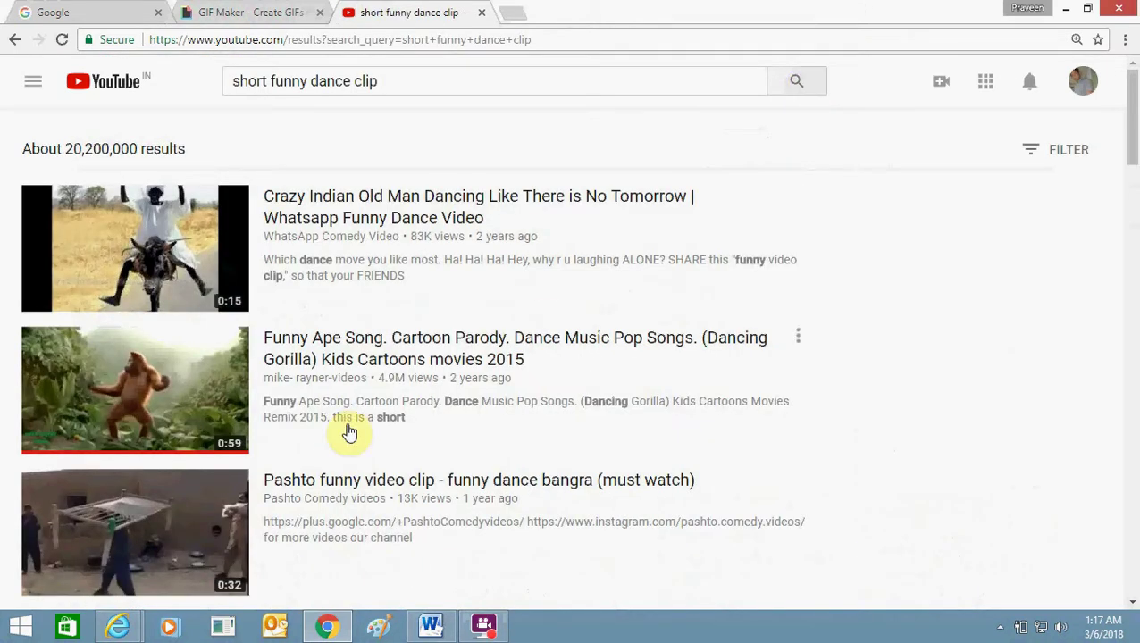
pyautogui.click(381, 362)
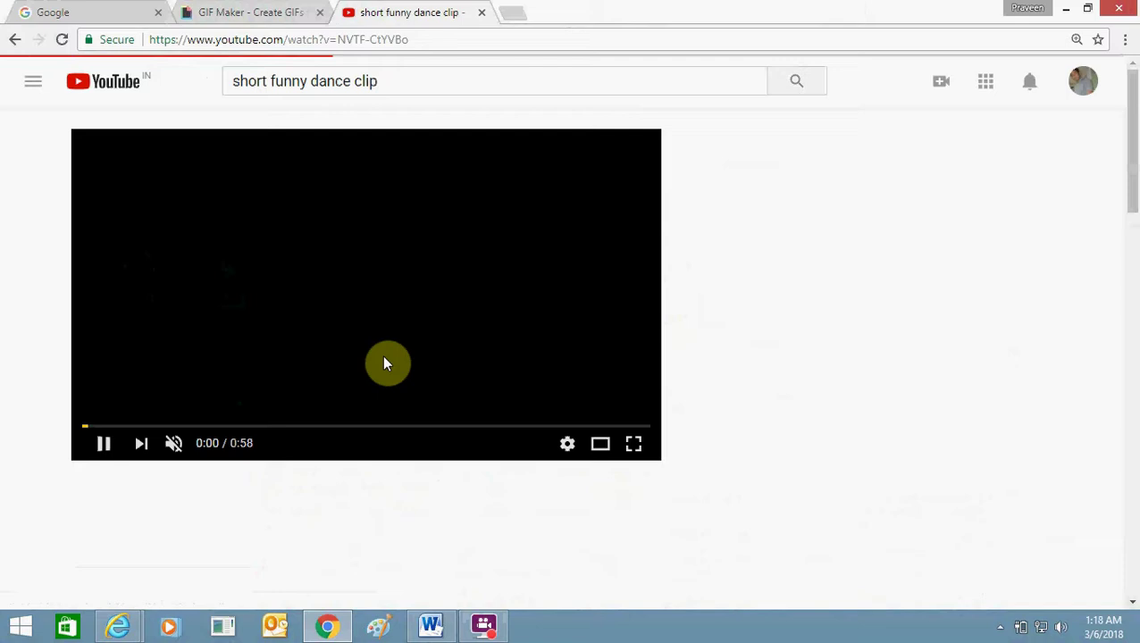
pyautogui.click(451, 44)
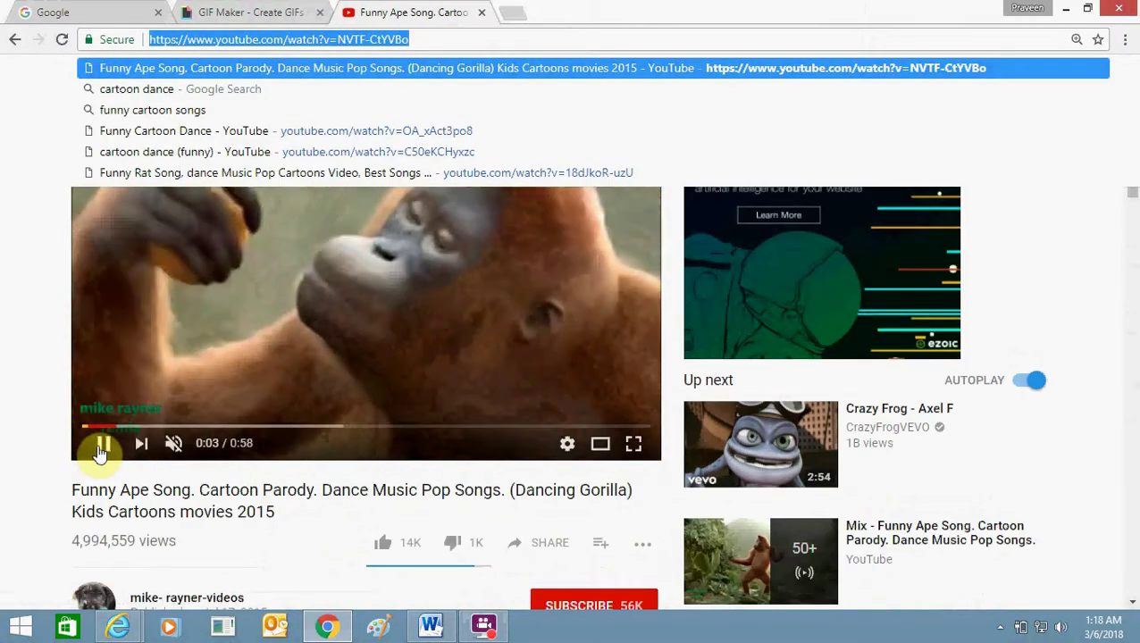
pyautogui.click(100, 447)
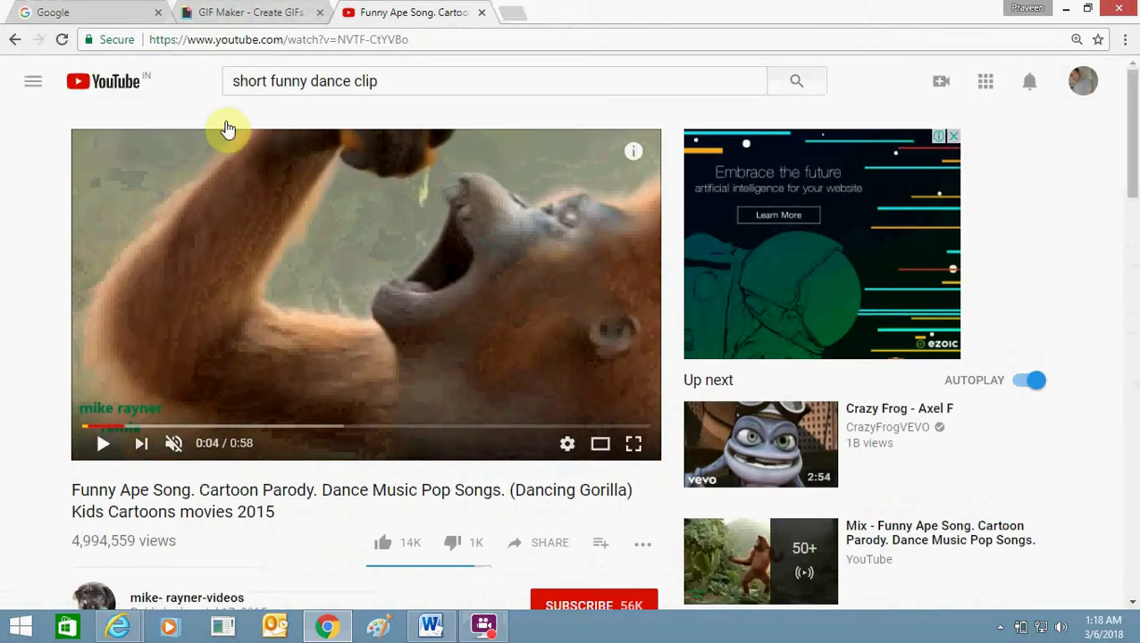
# - Paste the YouTube ape video link into GIF Maker and trim it to start at 00:17, lasting 5.3 seconds
pyautogui.click(239, 11)
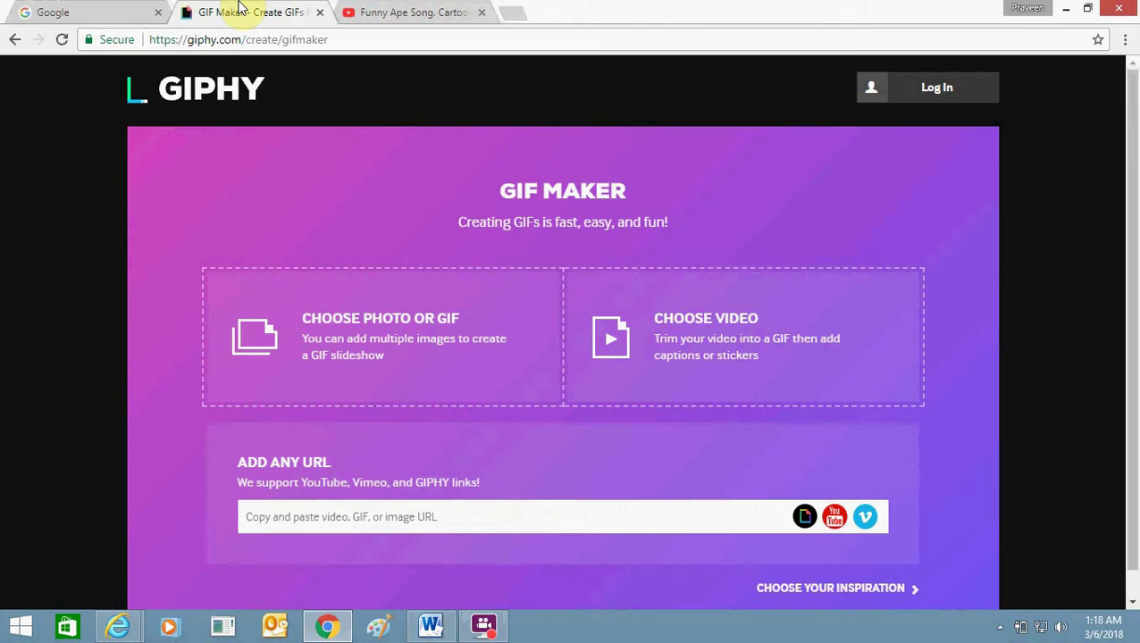
pyautogui.click(353, 518)
pyautogui.hotkey('ctrl', 'v')
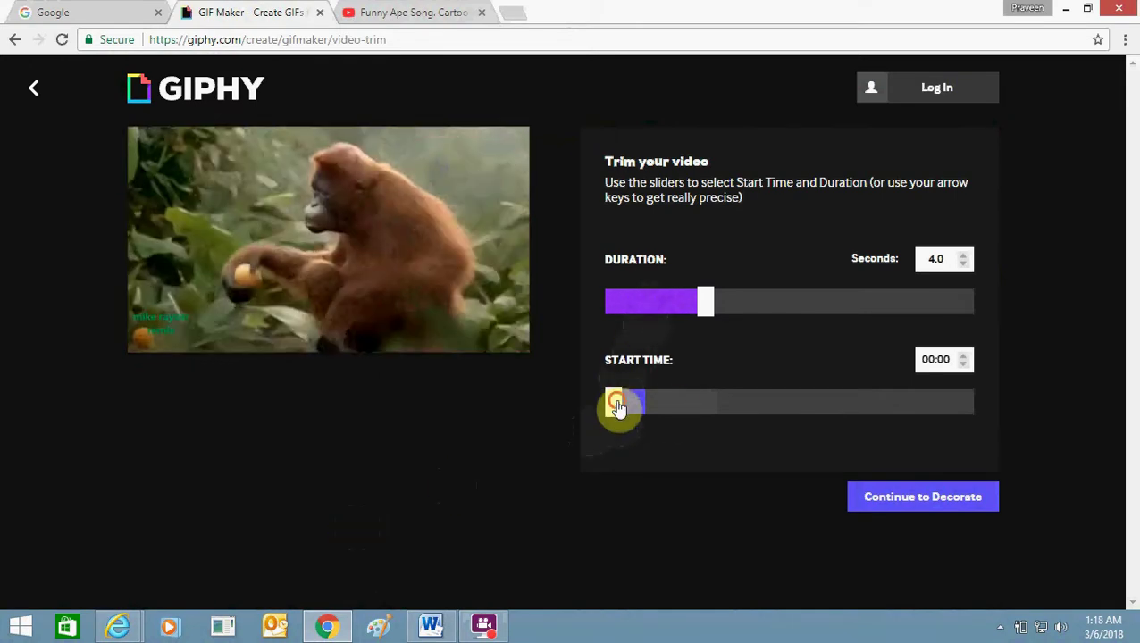
pyautogui.moveTo(616, 402); pyautogui.dragTo(712, 402)
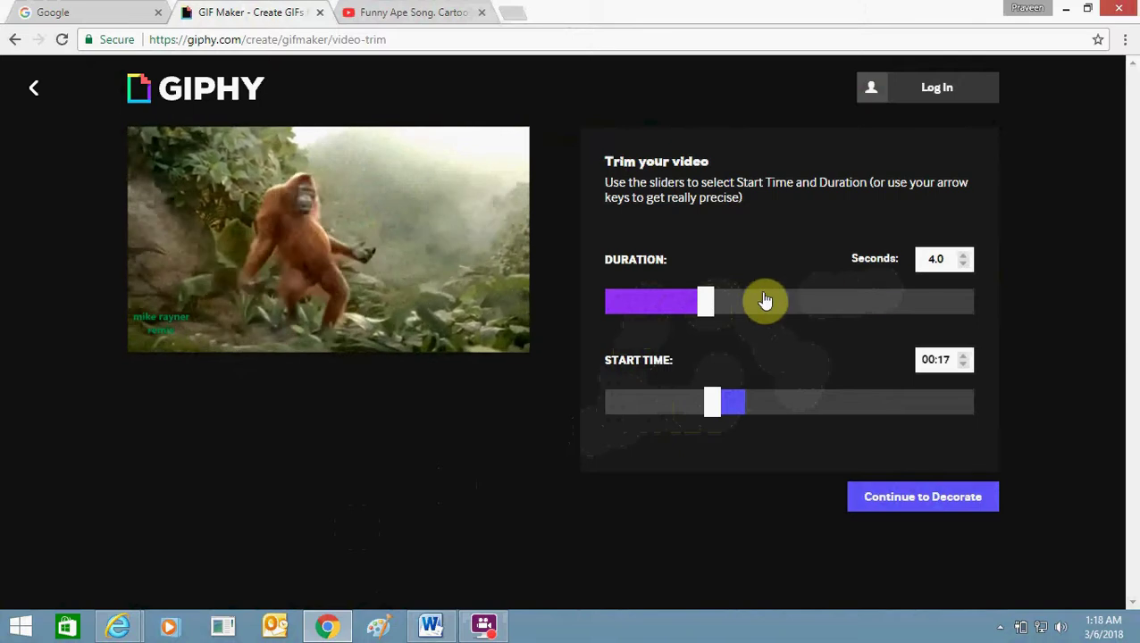
pyautogui.moveTo(717, 305); pyautogui.dragTo(737, 305)
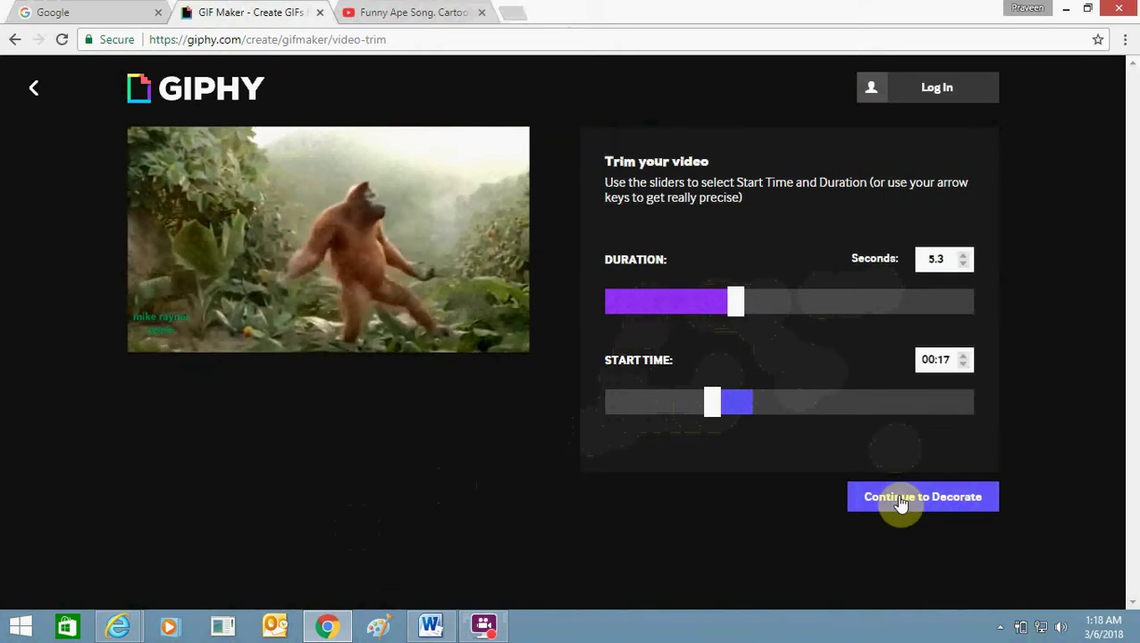
# - Add the caption 'Dance Like A King' to the trimmed clip in the Pixel style
pyautogui.click(900, 502)
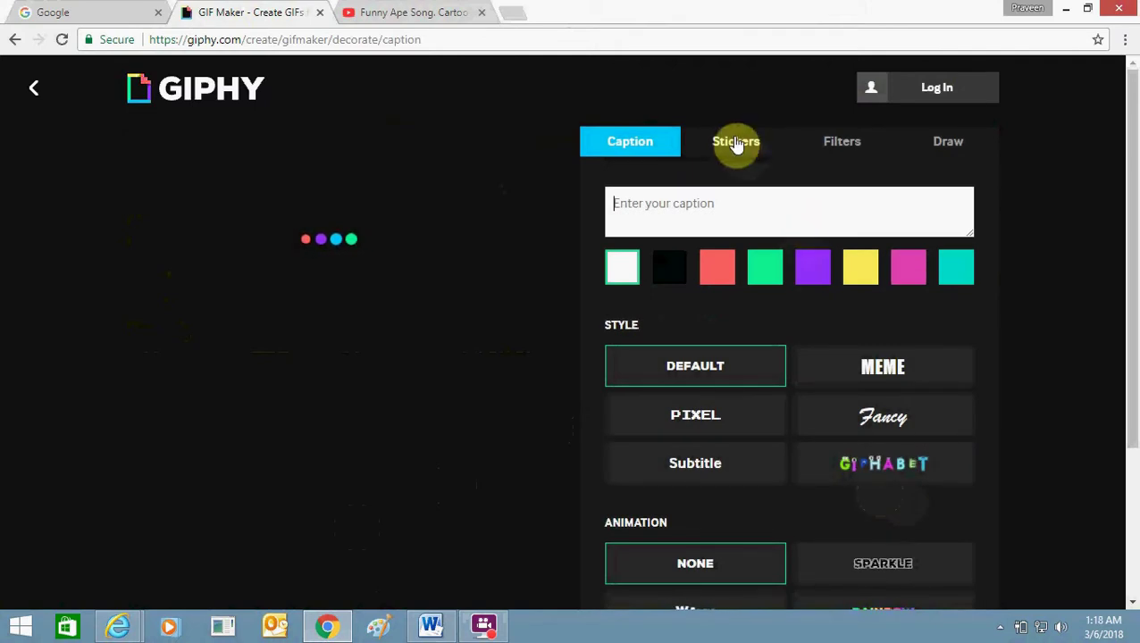
pyautogui.click(797, 196)
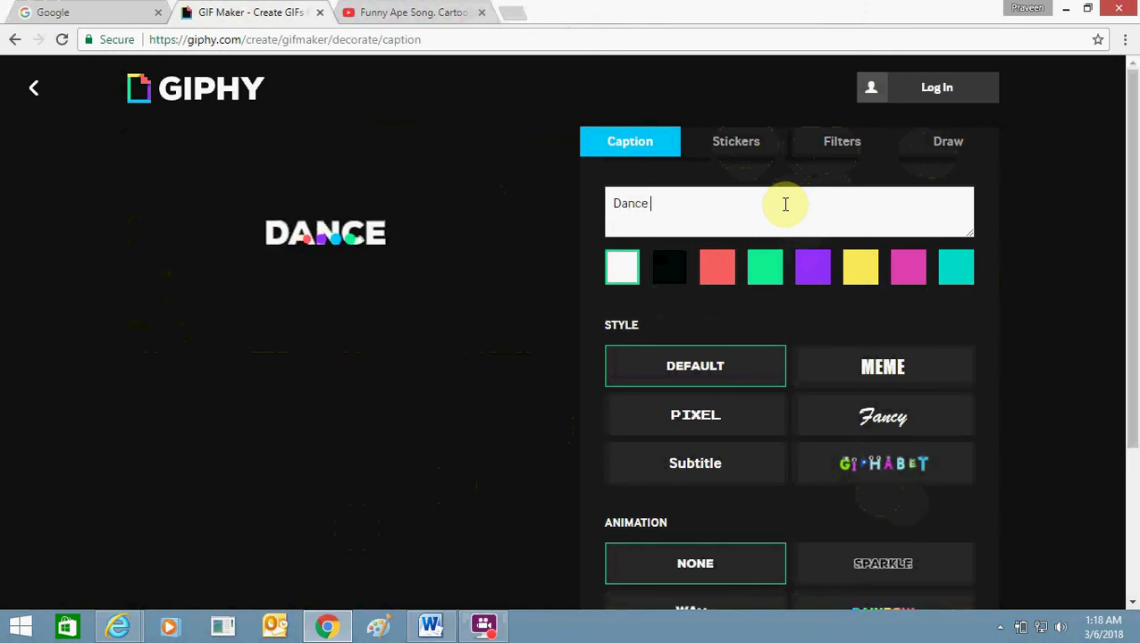
pyautogui.write('Dance Like a')
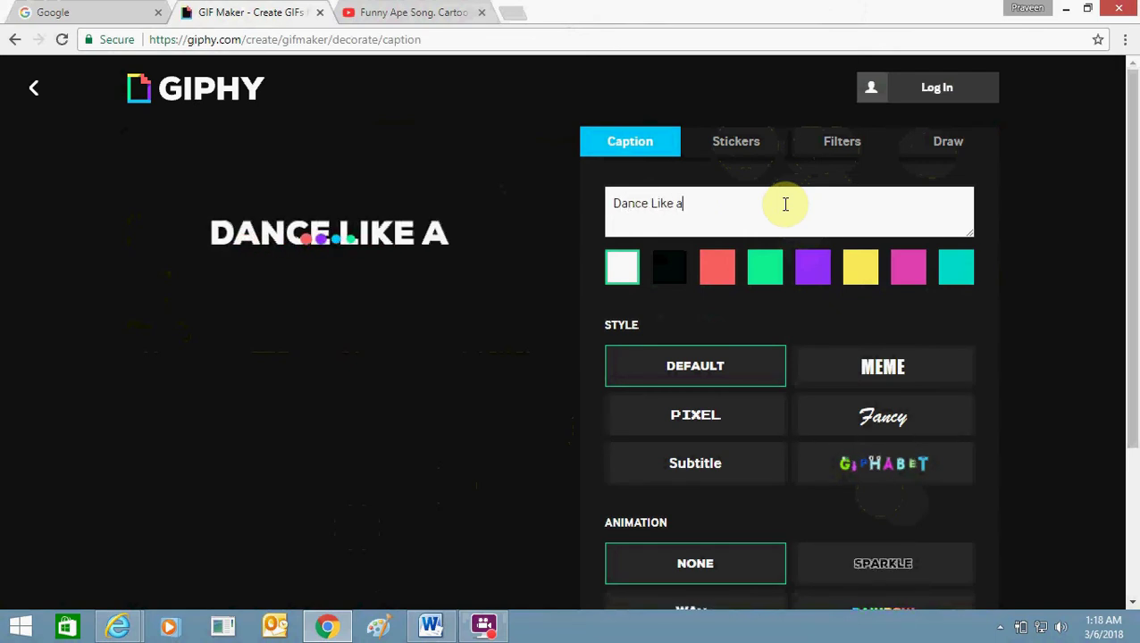
pyautogui.press('BackSpace')
pyautogui.write('A')
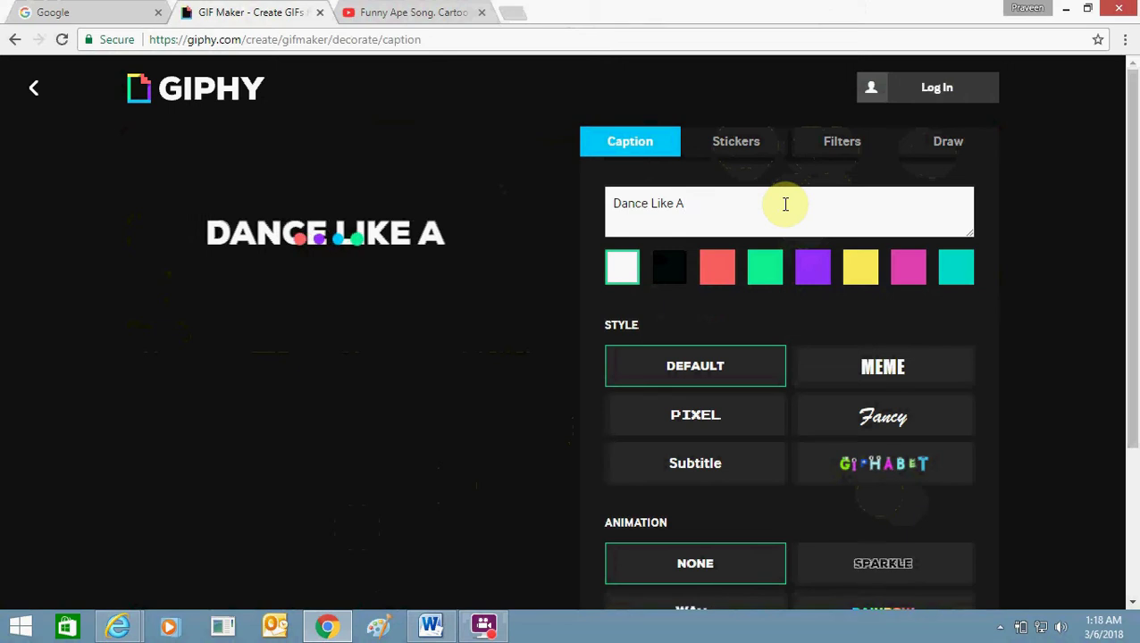
pyautogui.write(' King')
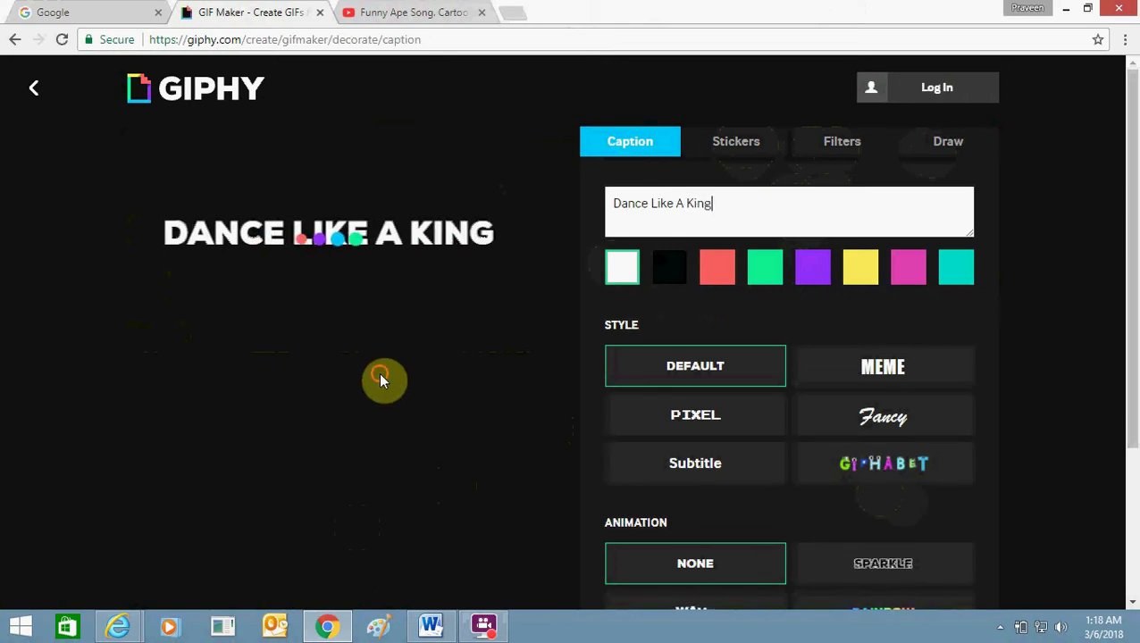
pyautogui.click(747, 431)
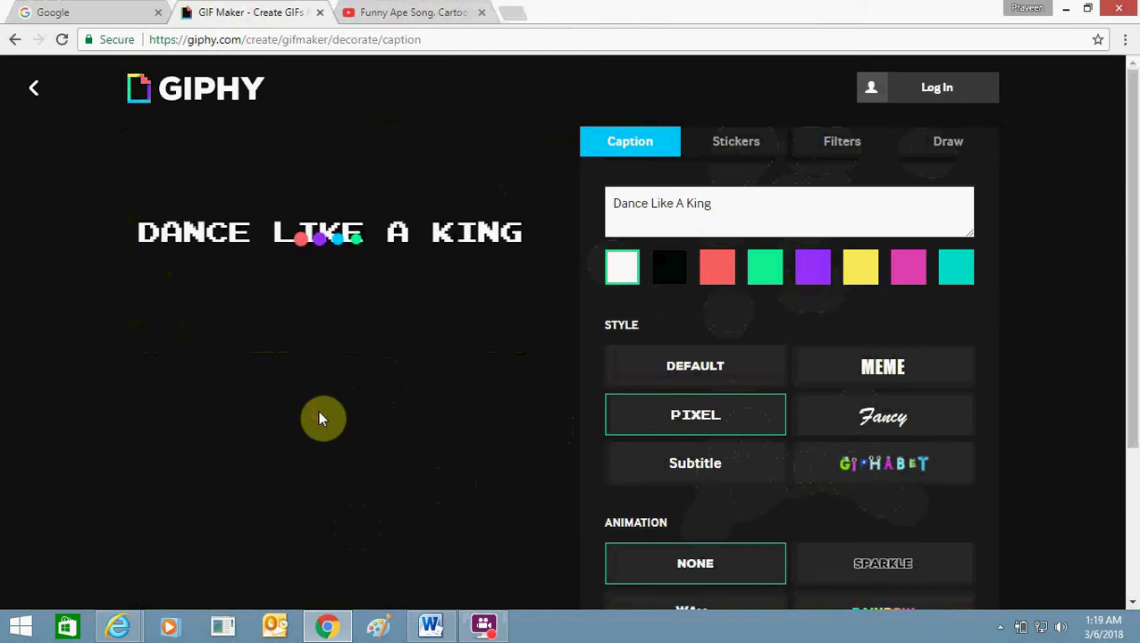
pyautogui.moveTo(1134, 334)
pyautogui.mouseDown()
pyautogui.moveTo(1132, 487)
pyautogui.moveTo(1132, 330)
pyautogui.mouseUp()
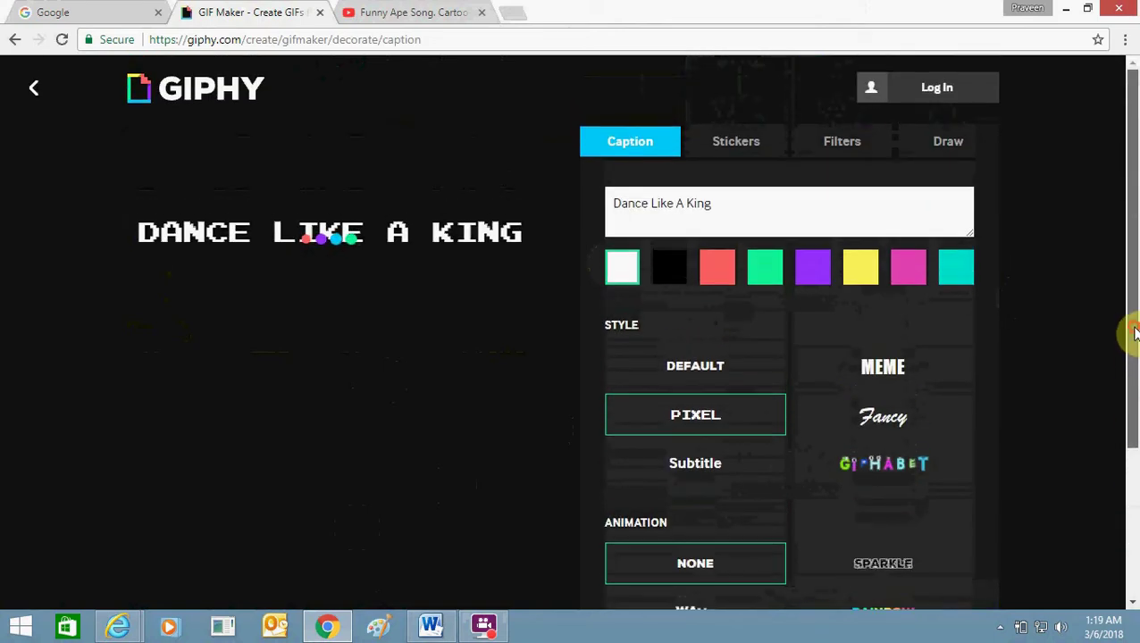
pyautogui.click(743, 158)
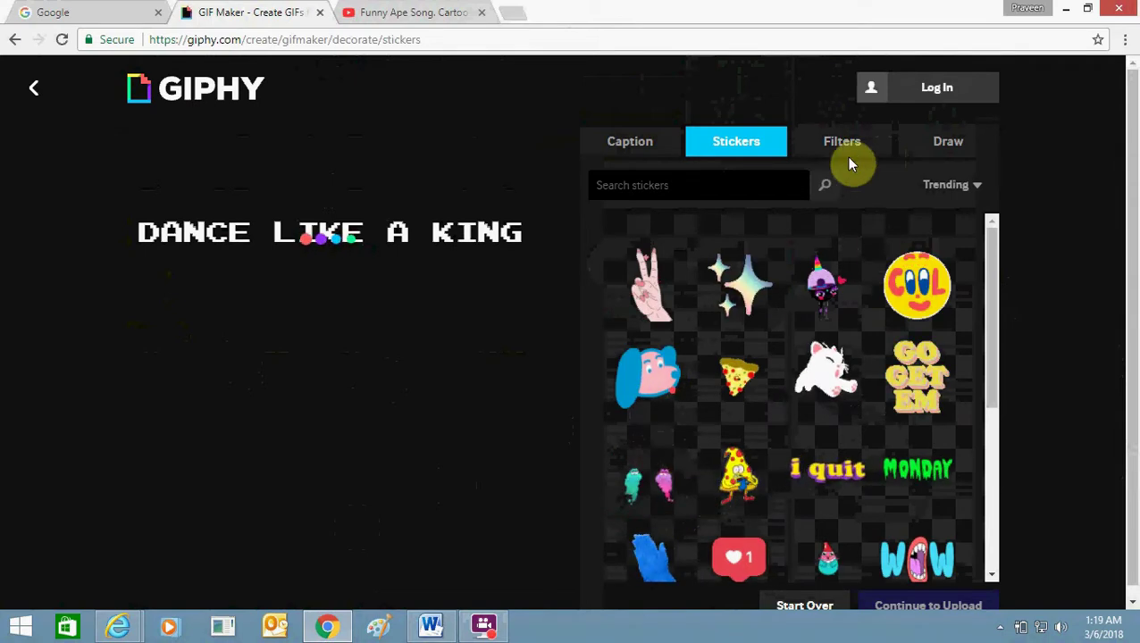
pyautogui.click(887, 156)
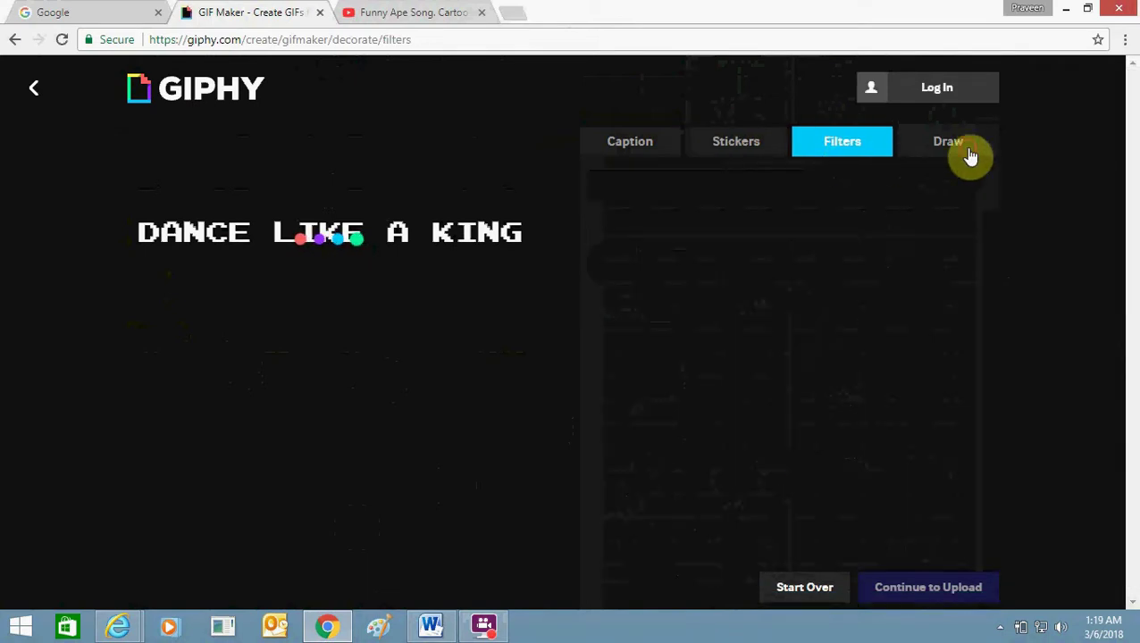
pyautogui.click(648, 150)
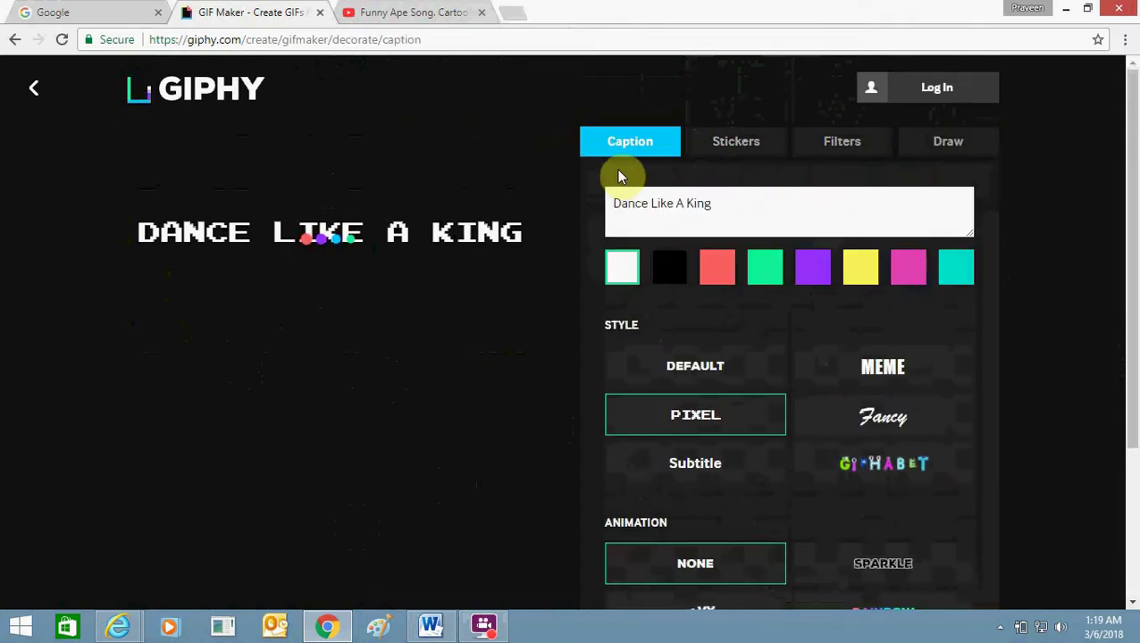
pyautogui.scroll(-2, 1132, 228)
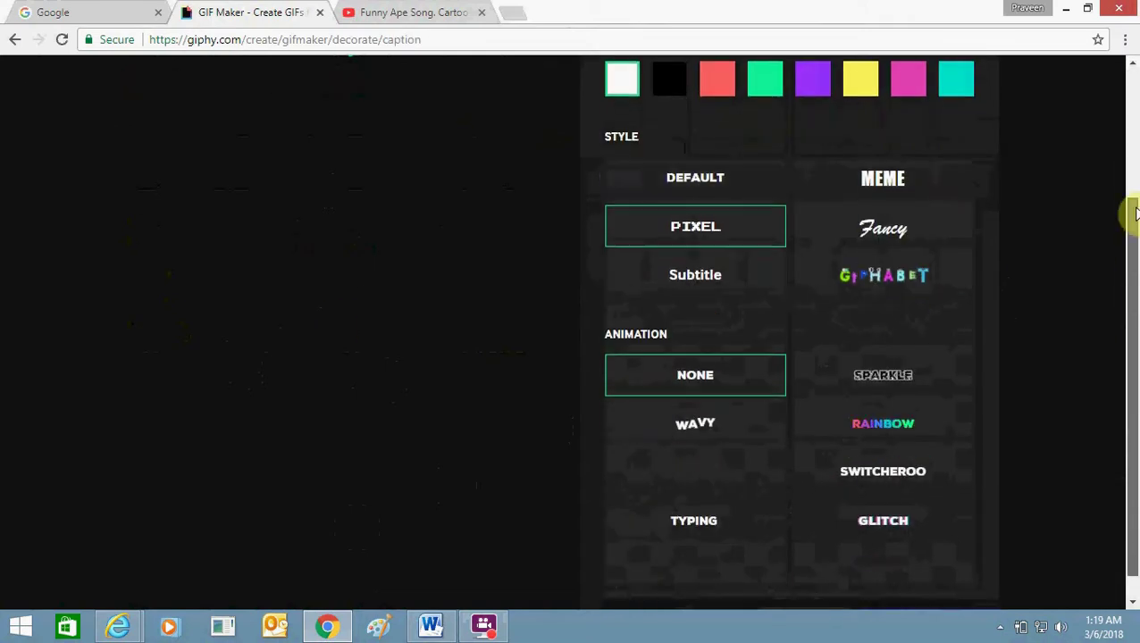
pyautogui.scroll(2, 1132, 211)
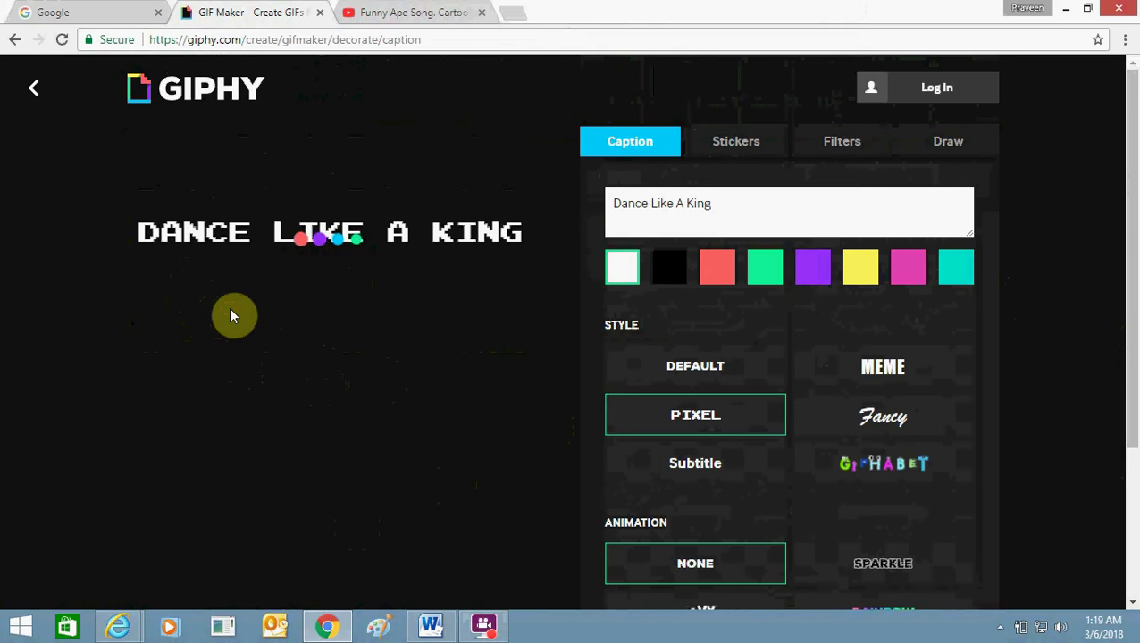
pyautogui.moveTo(1133, 254); pyautogui.dragTo(1132, 396)
pyautogui.scroll(1, 1113, 274)
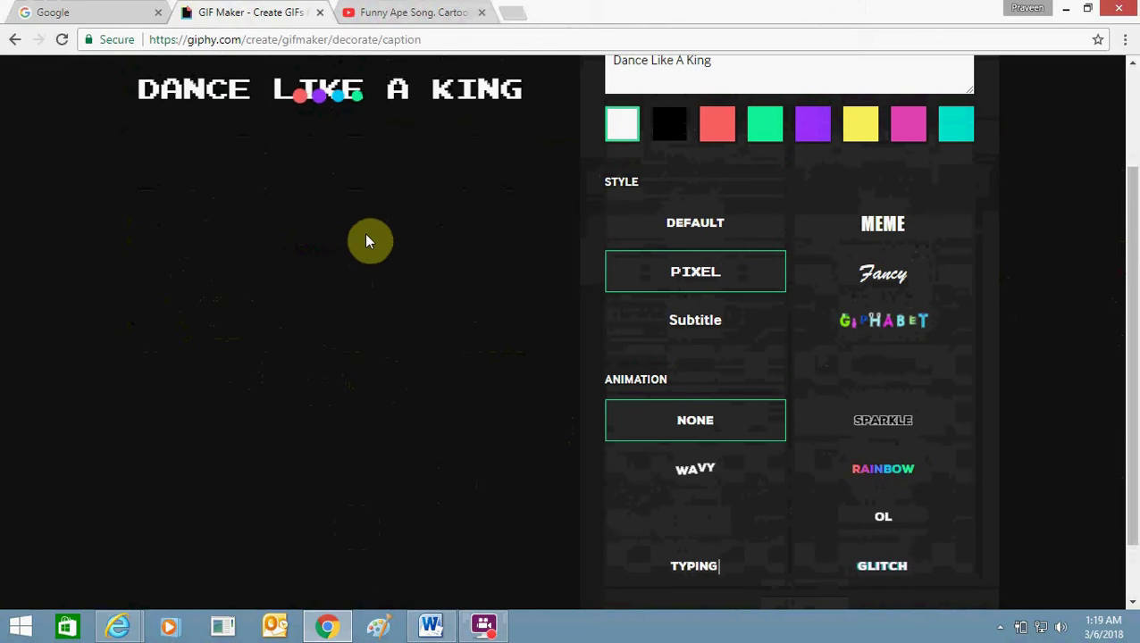
pyautogui.moveTo(1133, 259)
pyautogui.mouseDown()
pyautogui.moveTo(1135, 168)
pyautogui.moveTo(1129, 402)
pyautogui.moveTo(1134, 171)
pyautogui.moveTo(1133, 364)
pyautogui.mouseUp()
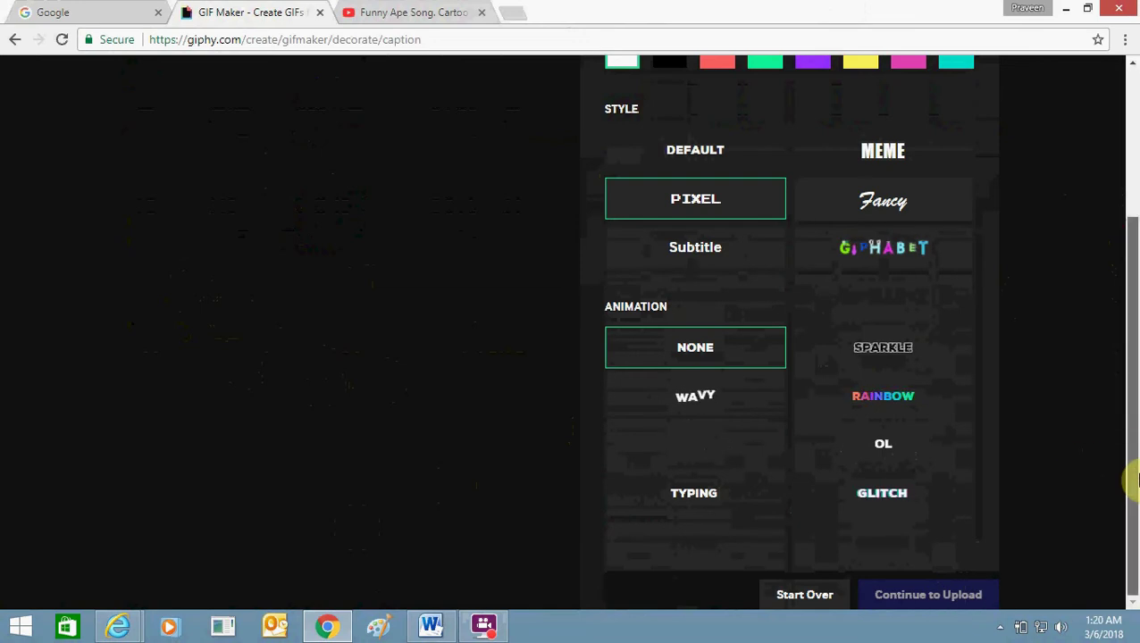
pyautogui.moveTo(1132, 407); pyautogui.dragTo(1132, 208)
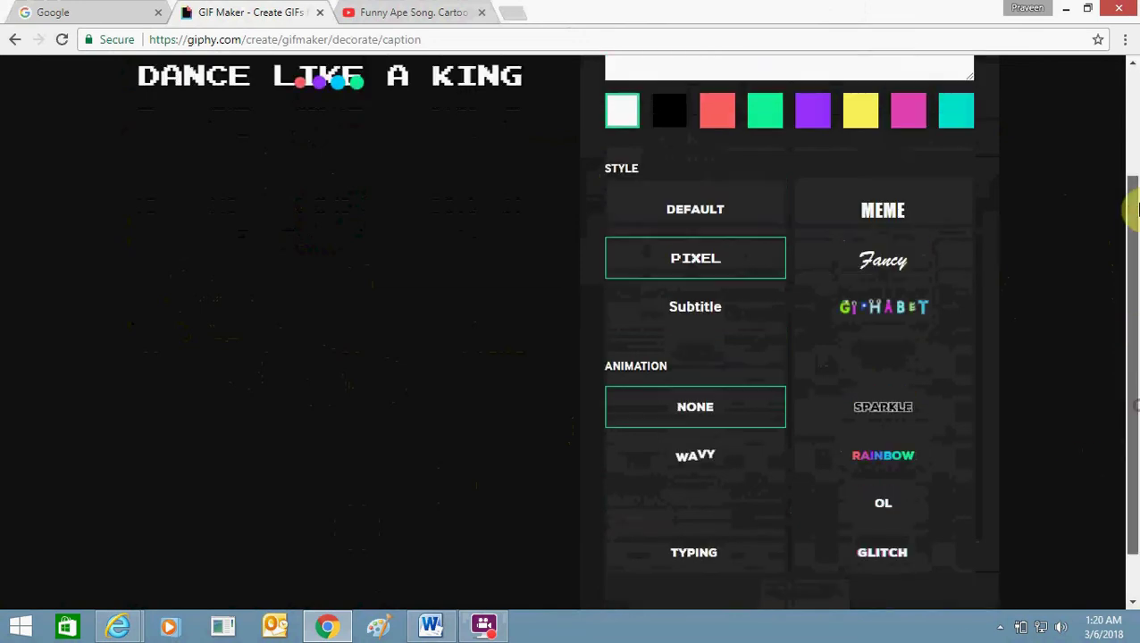
pyautogui.moveTo(307, 253)
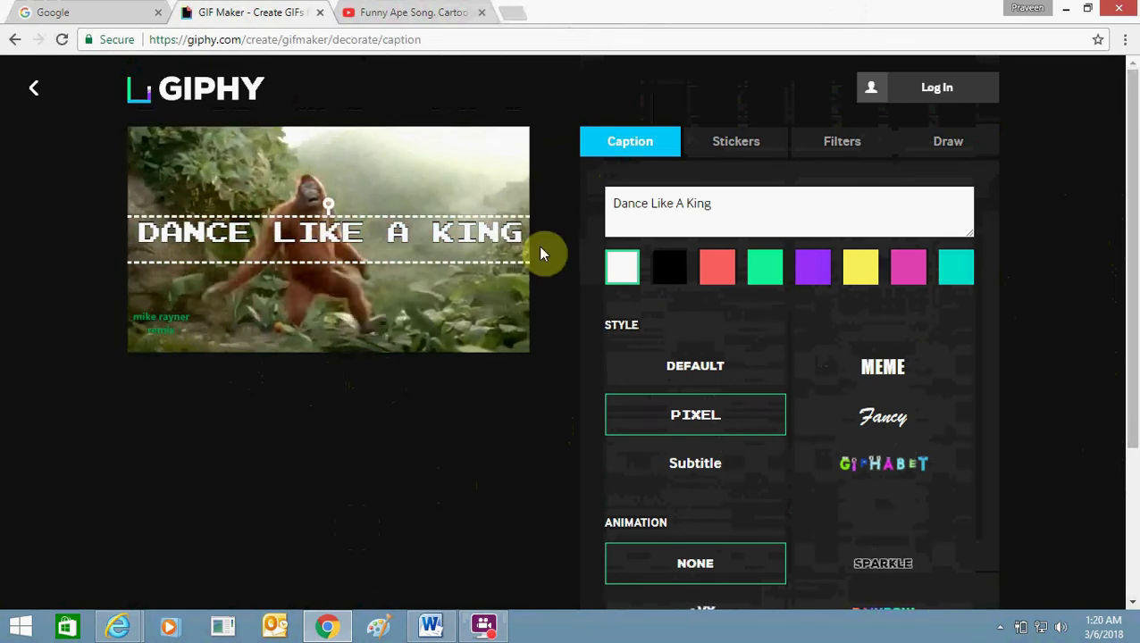
# - Turn the 'Dance Like A King' caption red and position it along the GIF's top edge
pyautogui.click(769, 271)
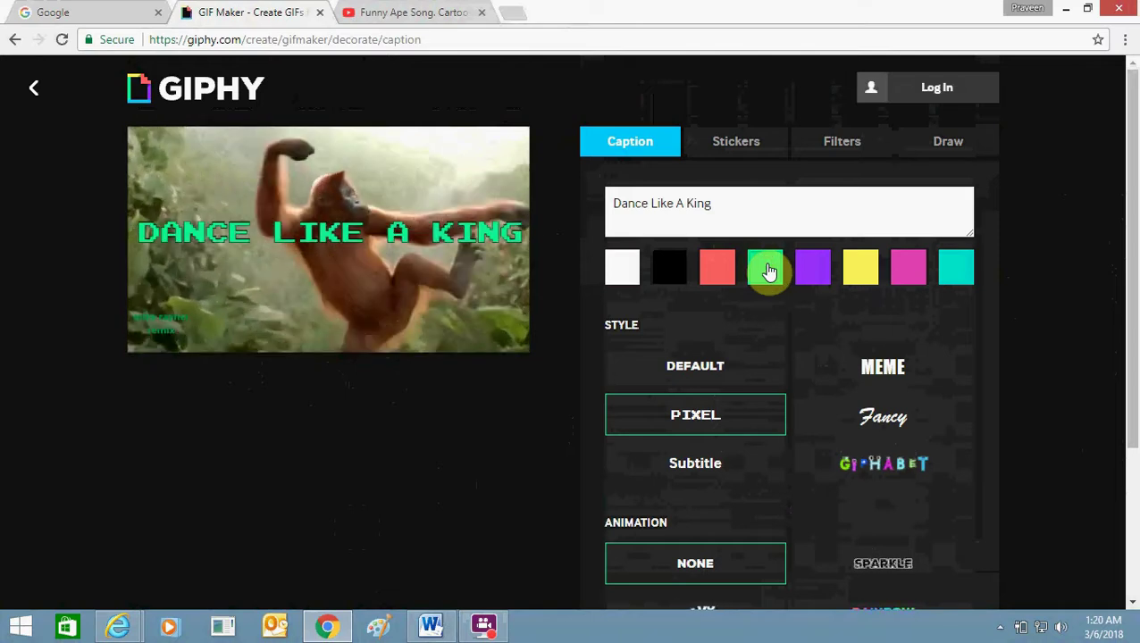
pyautogui.click(710, 273)
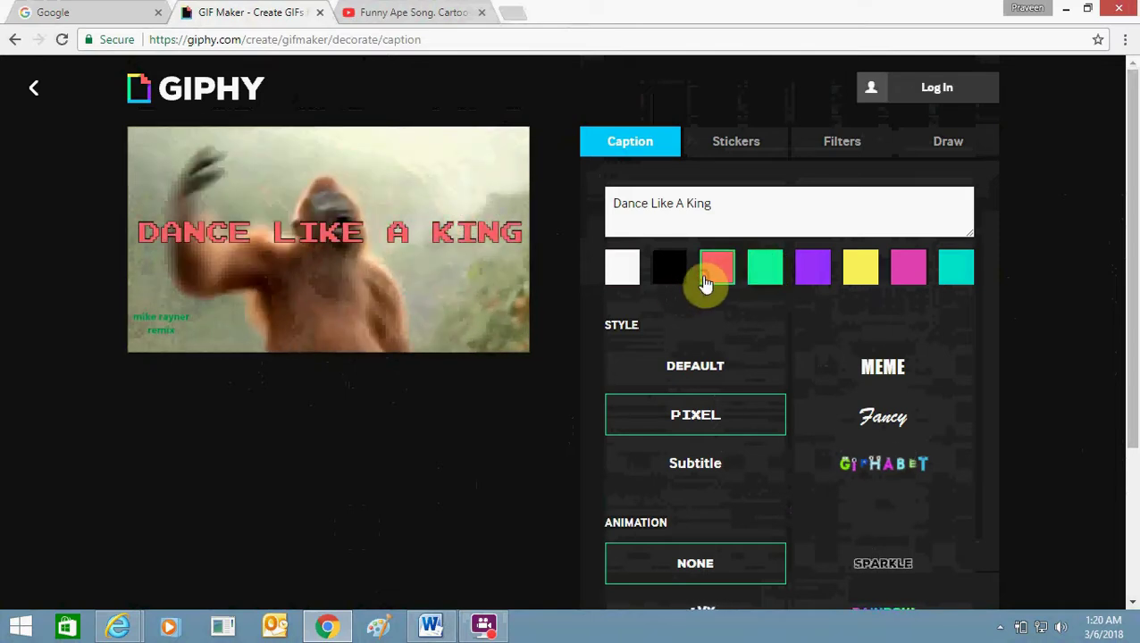
pyautogui.moveTo(308, 224)
pyautogui.moveTo(214, 231); pyautogui.dragTo(278, 158)
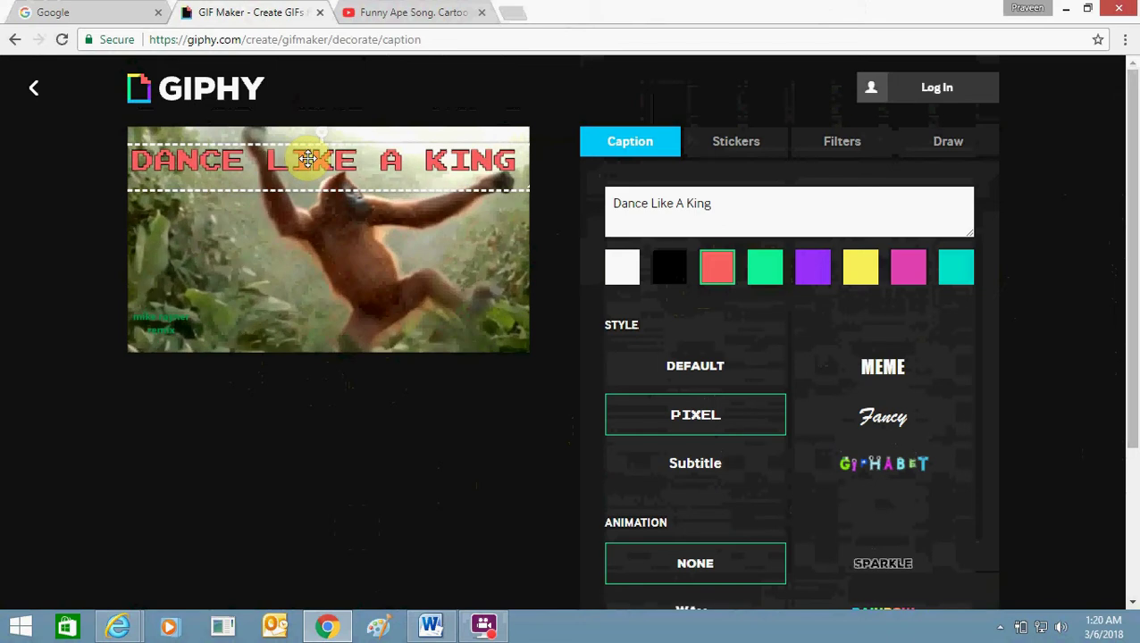
pyautogui.moveTo(532, 189)
pyautogui.mouseDown()
pyautogui.moveTo(513, 189)
pyautogui.moveTo(531, 198)
pyautogui.mouseUp()
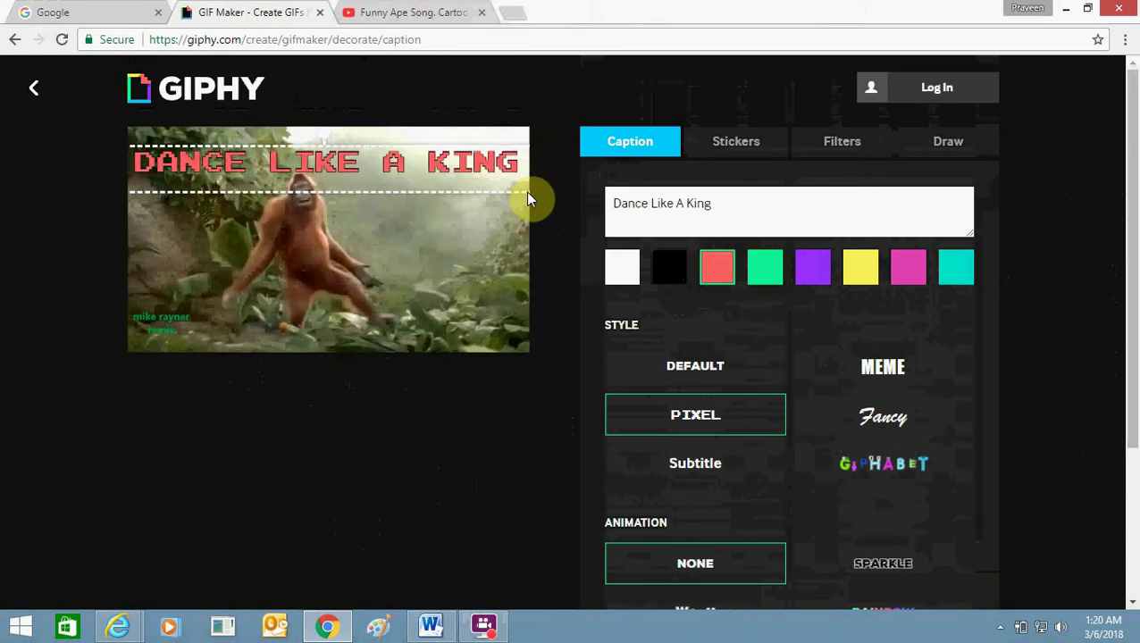
pyautogui.moveTo(465, 174); pyautogui.dragTo(471, 163)
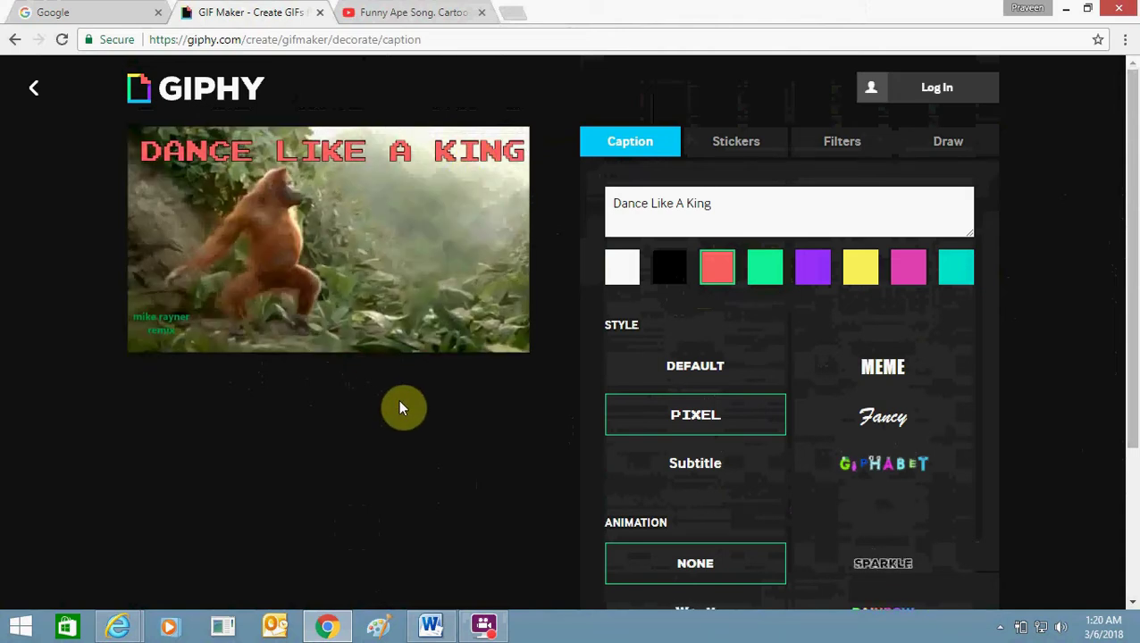
pyautogui.click(1132, 516)
# - Continue to the upload step and publish the red-captioned orangutan GIF to GIPHY
pyautogui.click(980, 596)
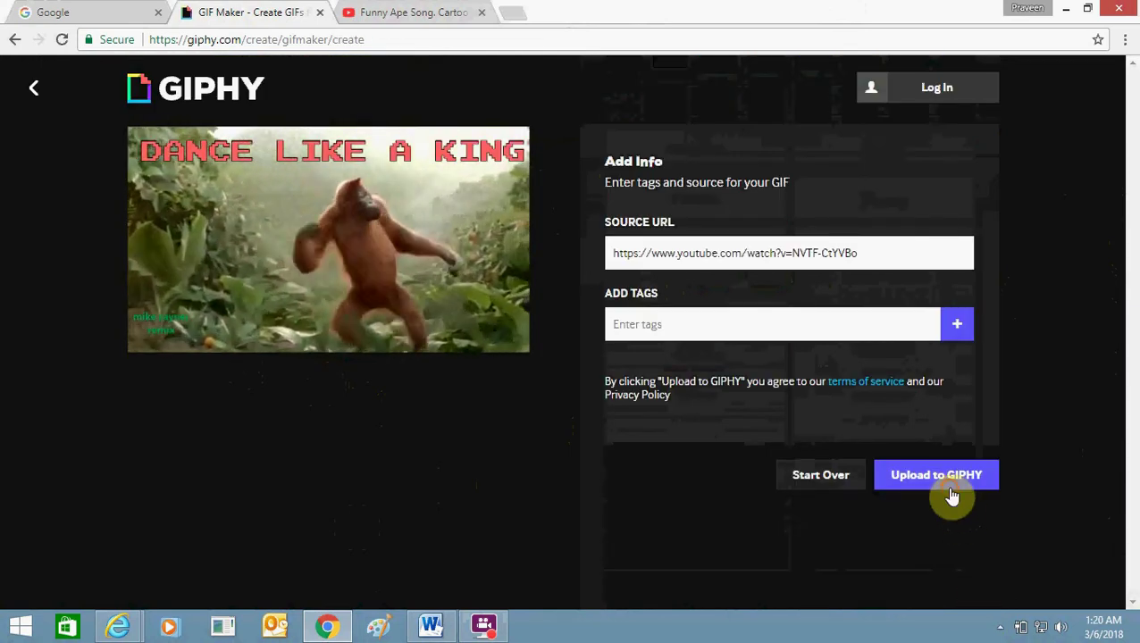
pyautogui.click(950, 491)
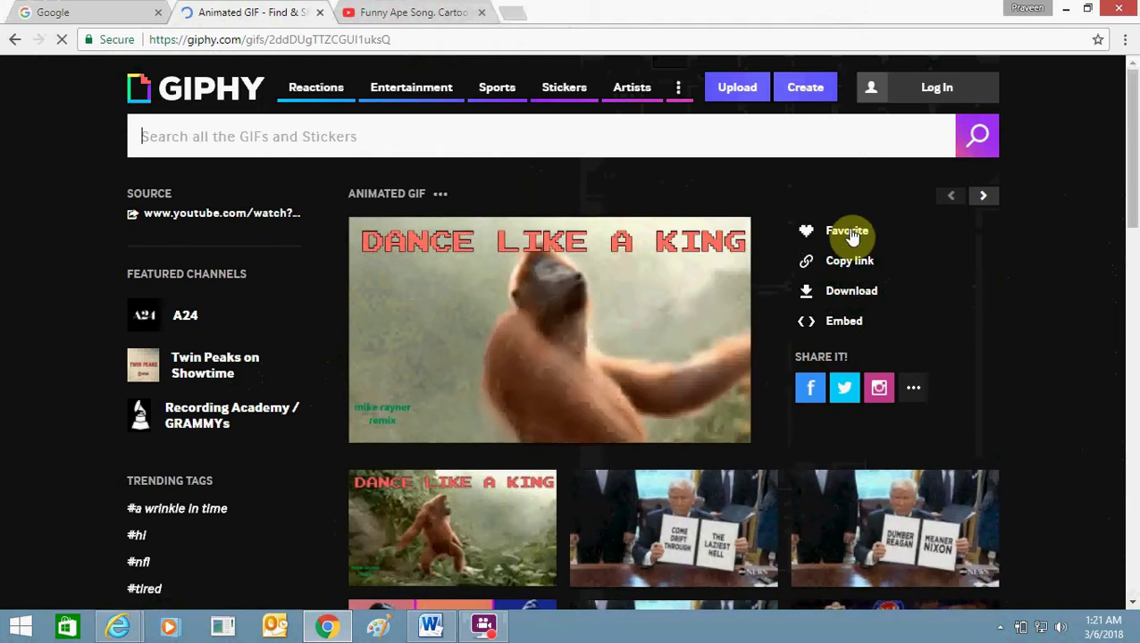
# - Download the finished GIF's Source version as the MP4 file source (1).mp4
pyautogui.click(848, 301)
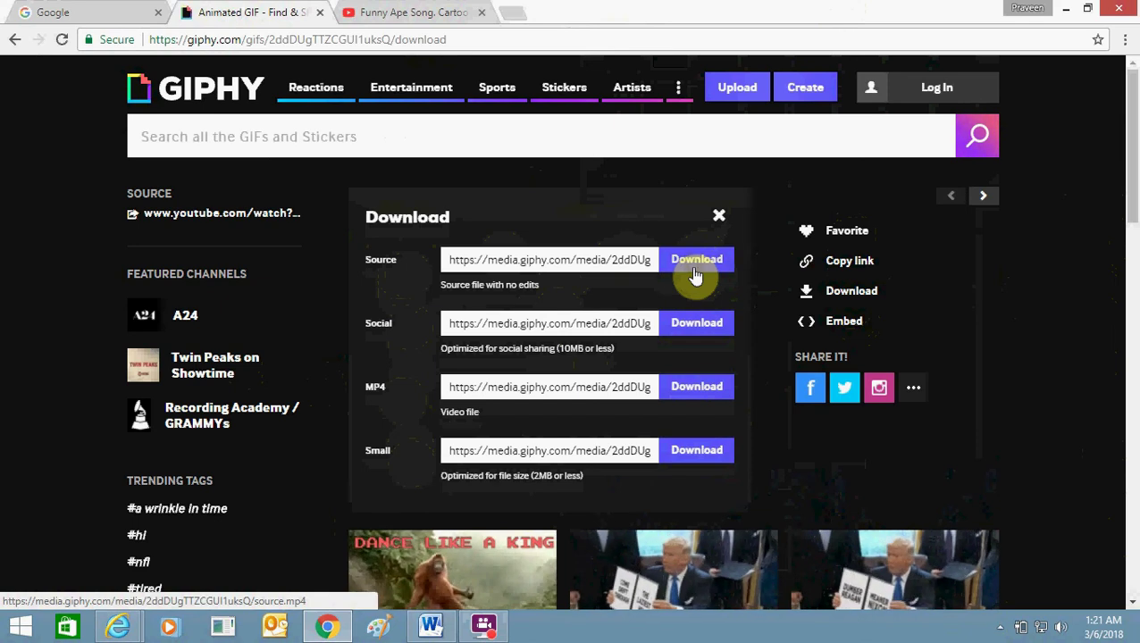
pyautogui.click(696, 277)
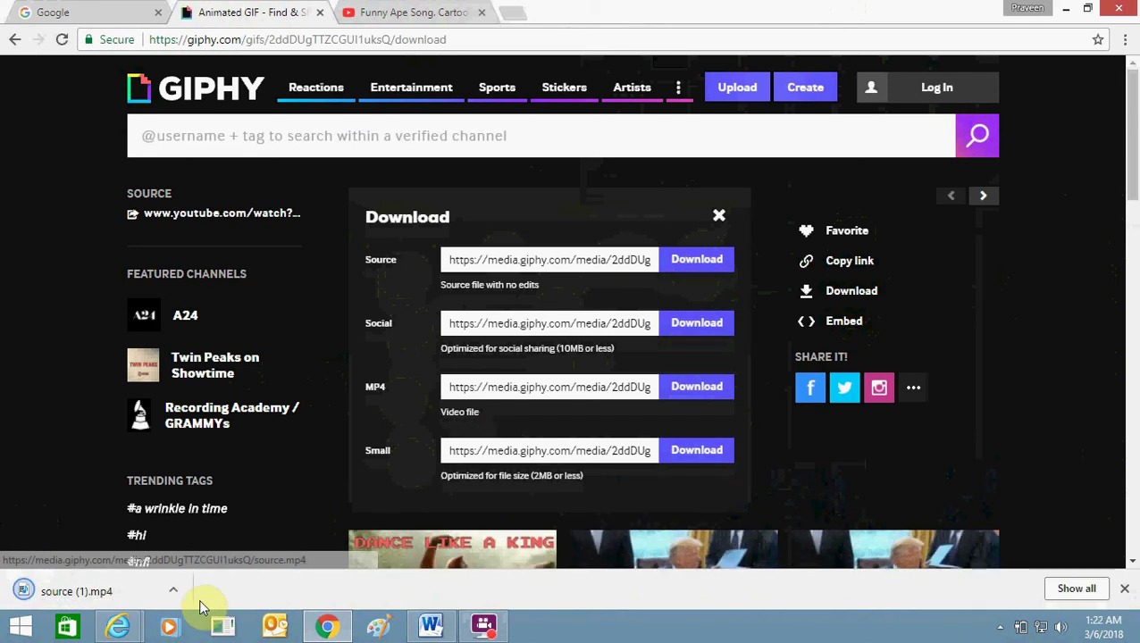
# - Play source (1).mp4 maximized in Windows Media Player, replay it, then bring up the FlashBack recorder
pyautogui.click(145, 603)
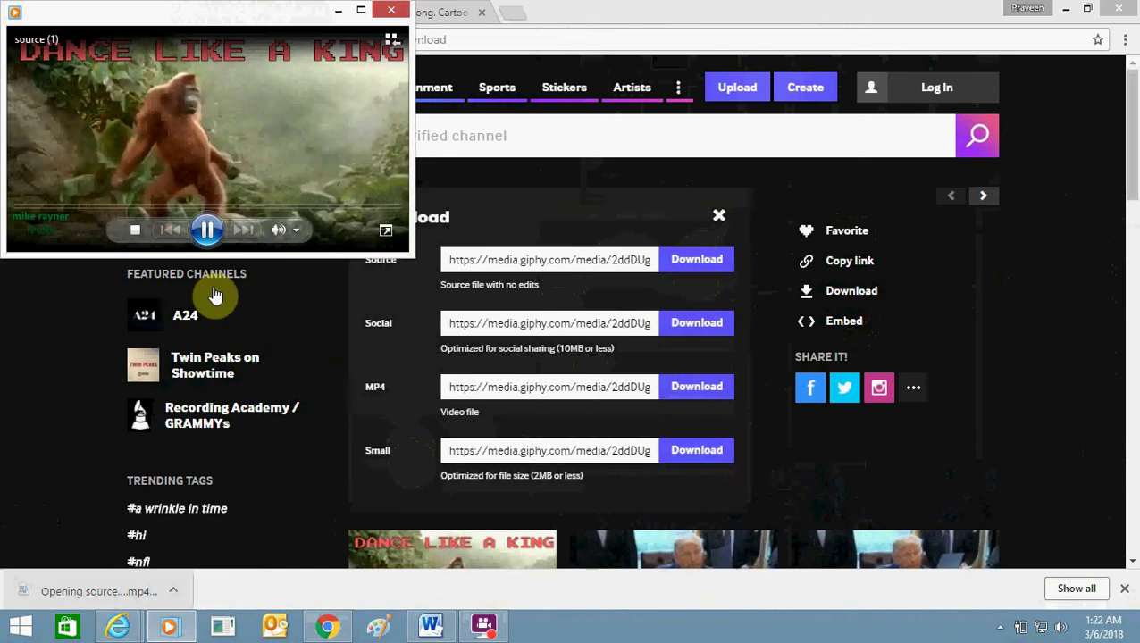
pyautogui.click(362, 13)
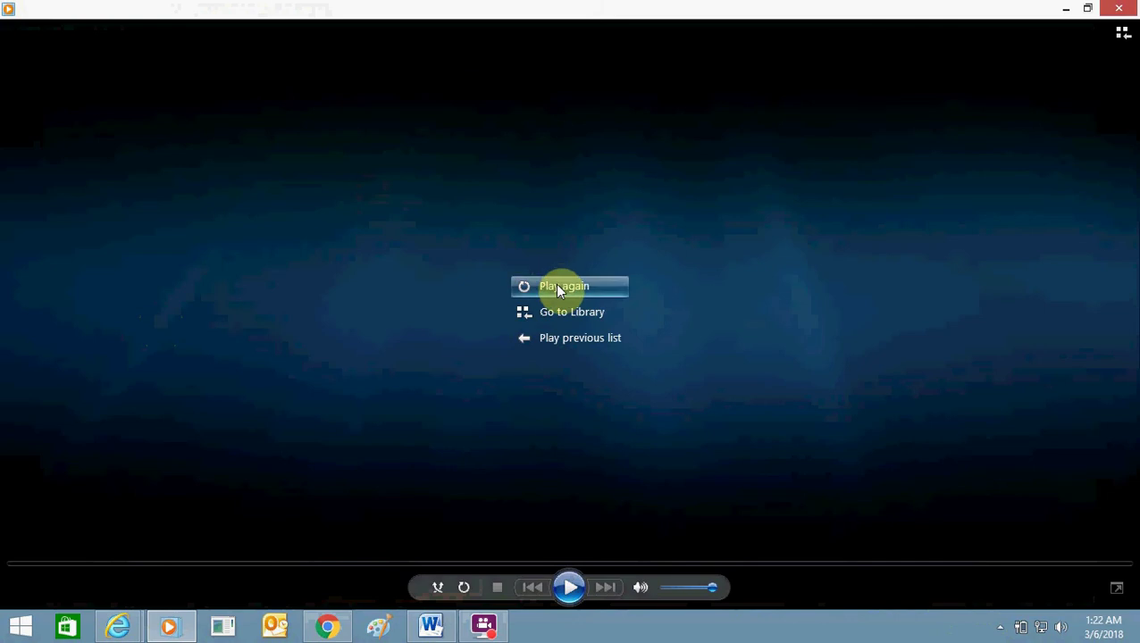
pyautogui.click(555, 285)
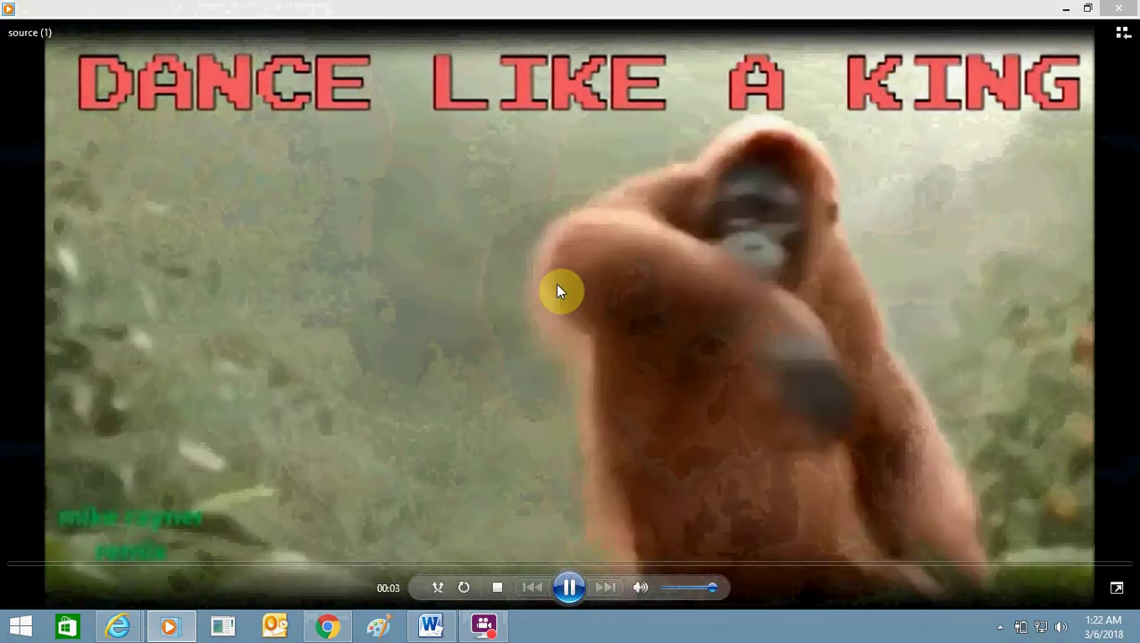
pyautogui.hotkey('alt', 'Tab')
pyautogui.hotkey('alt', 'Tab')
pyautogui.hotkey('alt', 'Tab')
pyautogui.hotkey('alt', 'Tab')
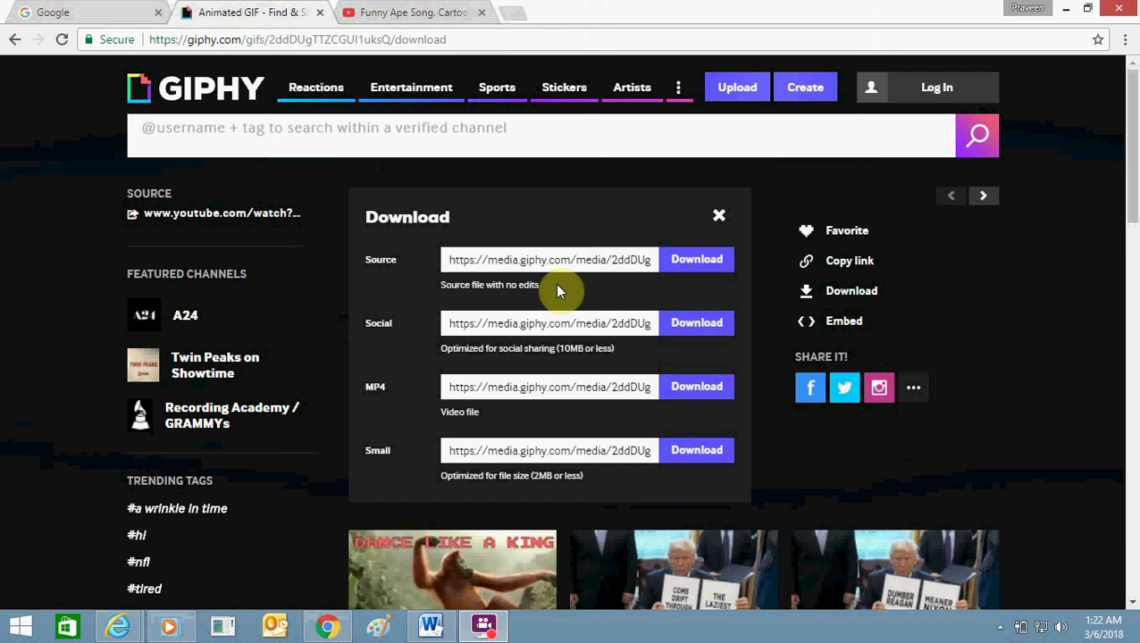
pyautogui.click(484, 628)
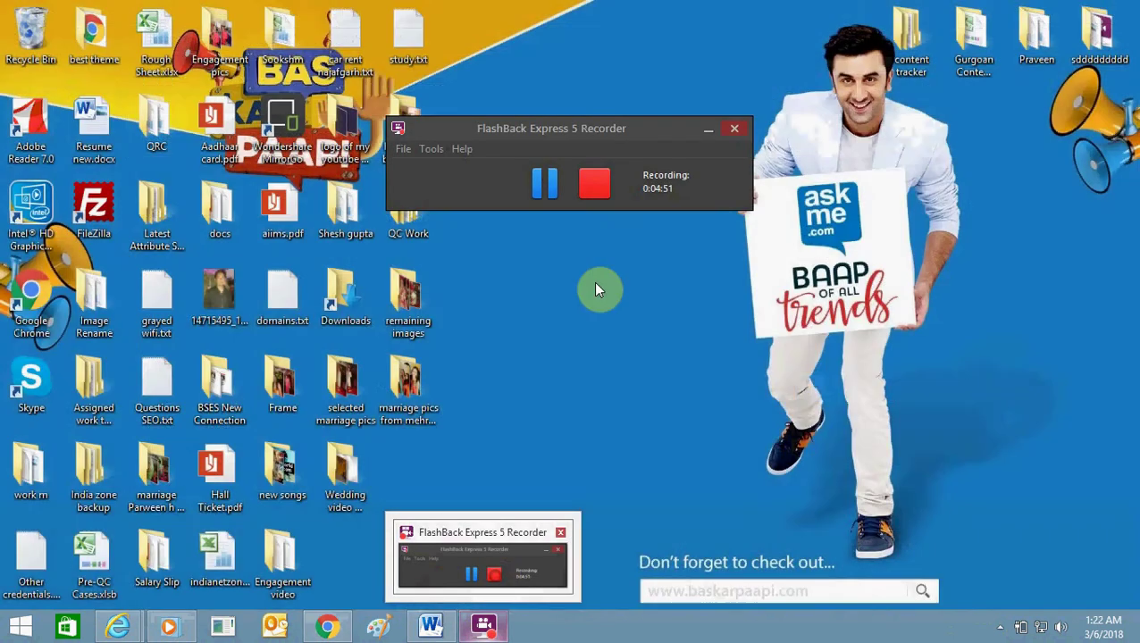